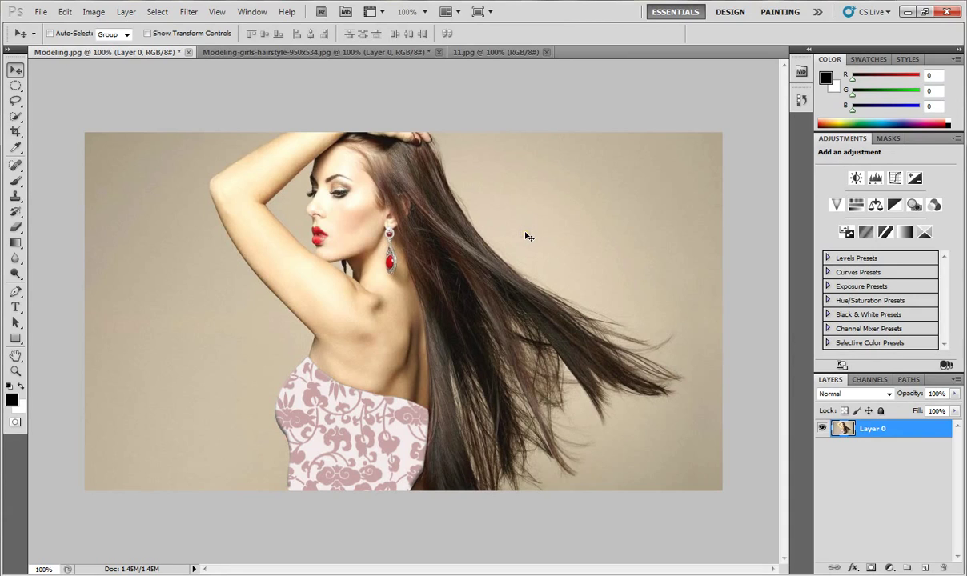
Compare the original red-dress photo with the finished patterned version, then bring up 11.jpg
{"action": "left_click", "coordinate": [322, 50]}
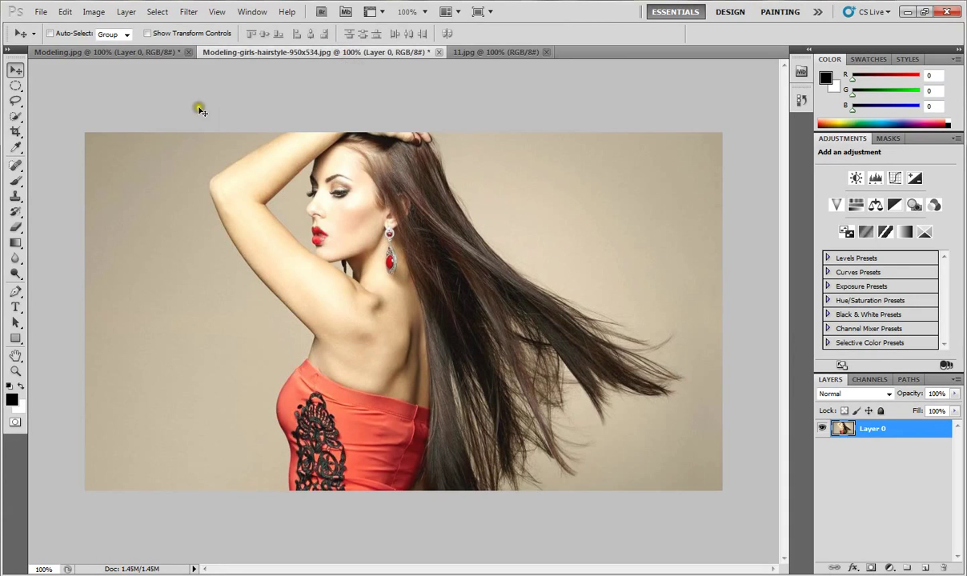
{"action": "left_click", "coordinate": [143, 54]}
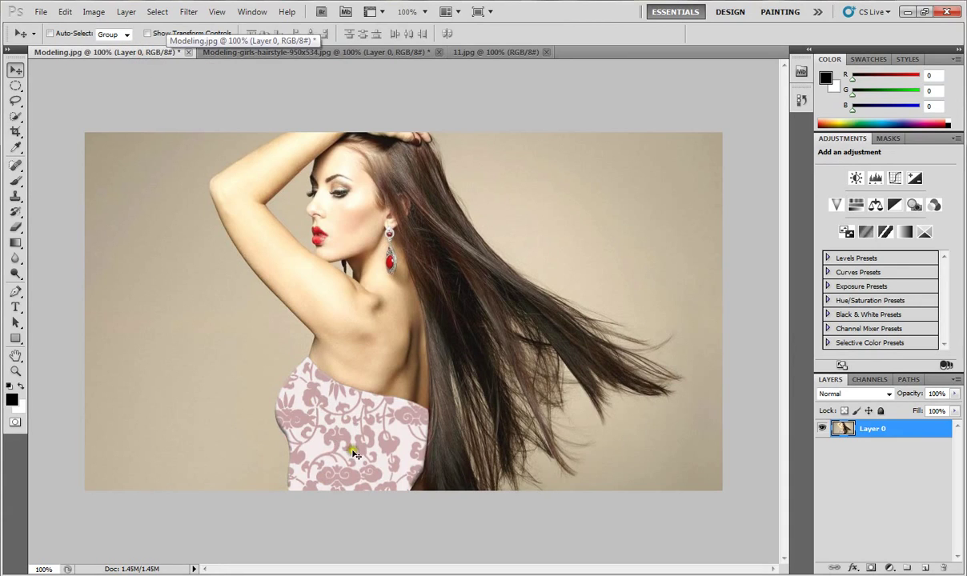
{"action": "left_click", "coordinate": [303, 52]}
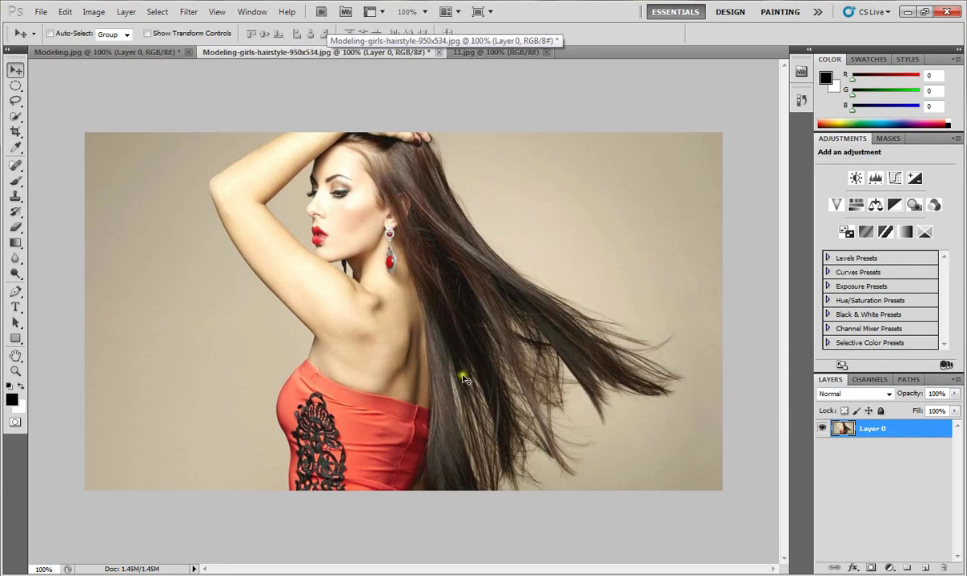
{"action": "left_click", "coordinate": [490, 53]}
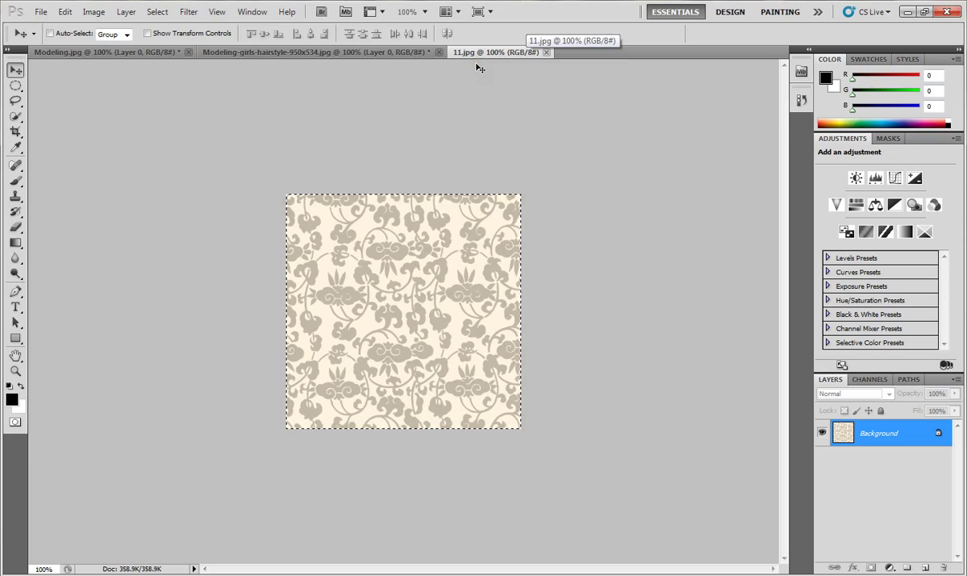
Copy the 11.jpg floral pattern over the dress as Layer 1, close 11.jpg, and hide the layer
{"action": "key", "text": "ctrl+d"}
{"action": "left_click_drag", "start_coordinate": [481, 55], "coordinate": [646, 225]}
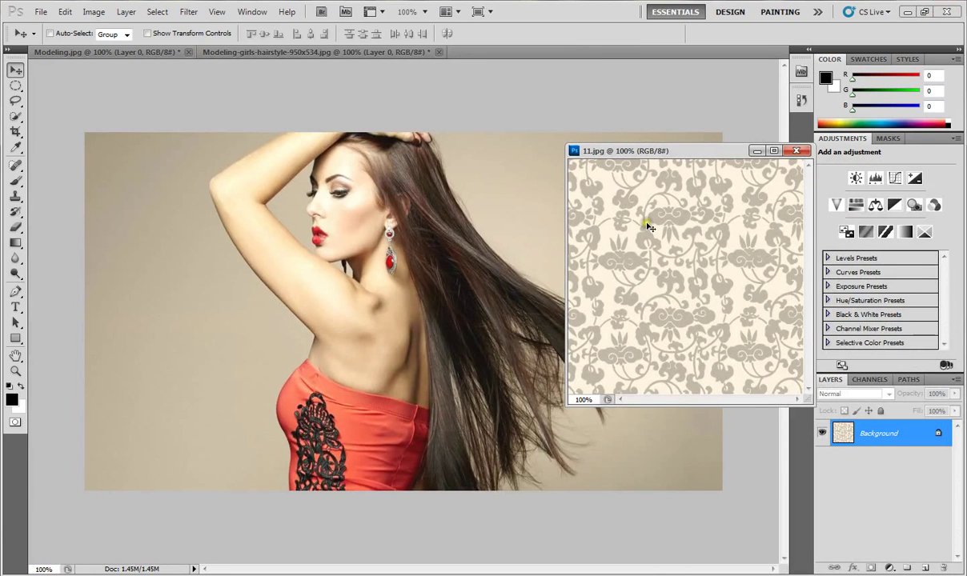
{"action": "left_click_drag", "start_coordinate": [649, 227], "coordinate": [324, 302]}
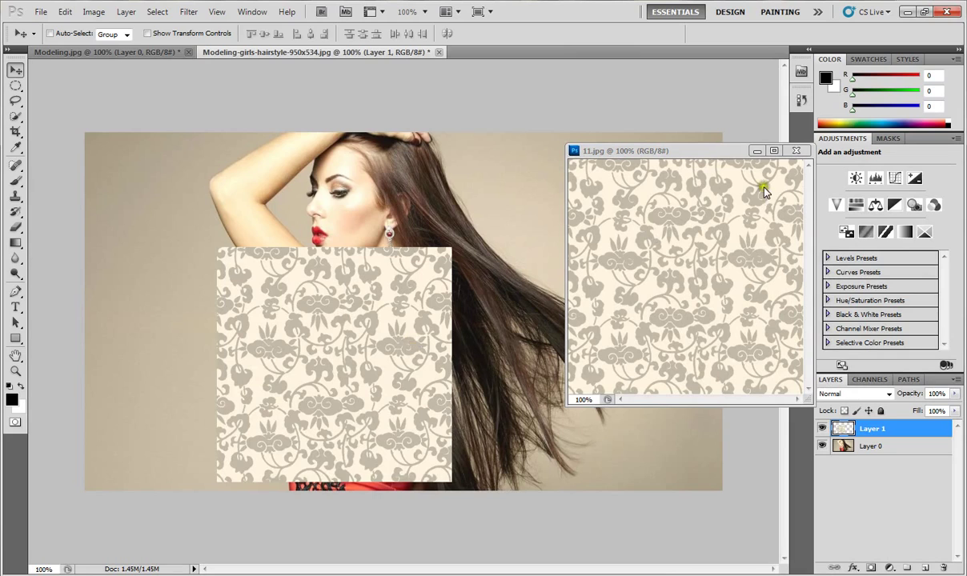
{"action": "left_click", "coordinate": [796, 150]}
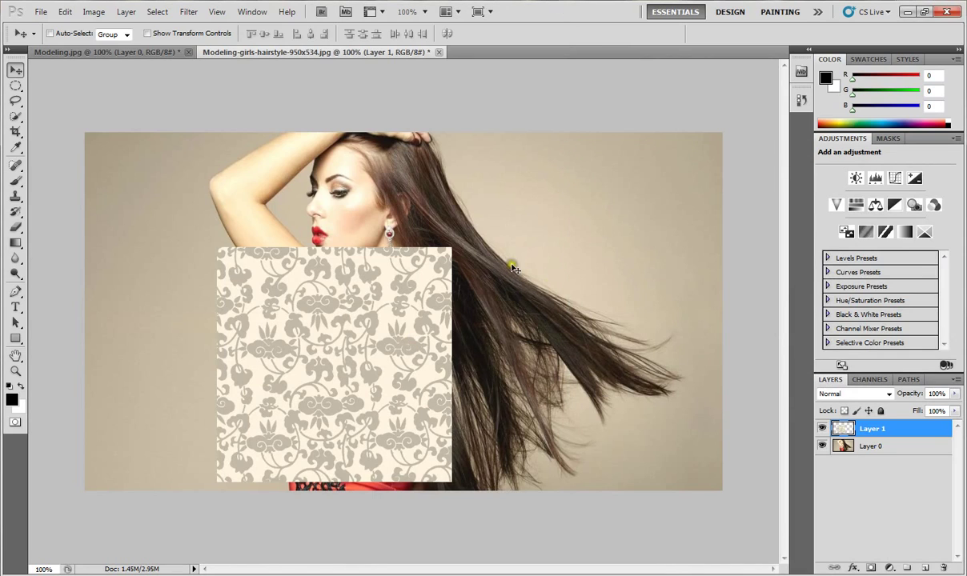
{"action": "left_click_drag", "start_coordinate": [411, 361], "coordinate": [439, 427]}
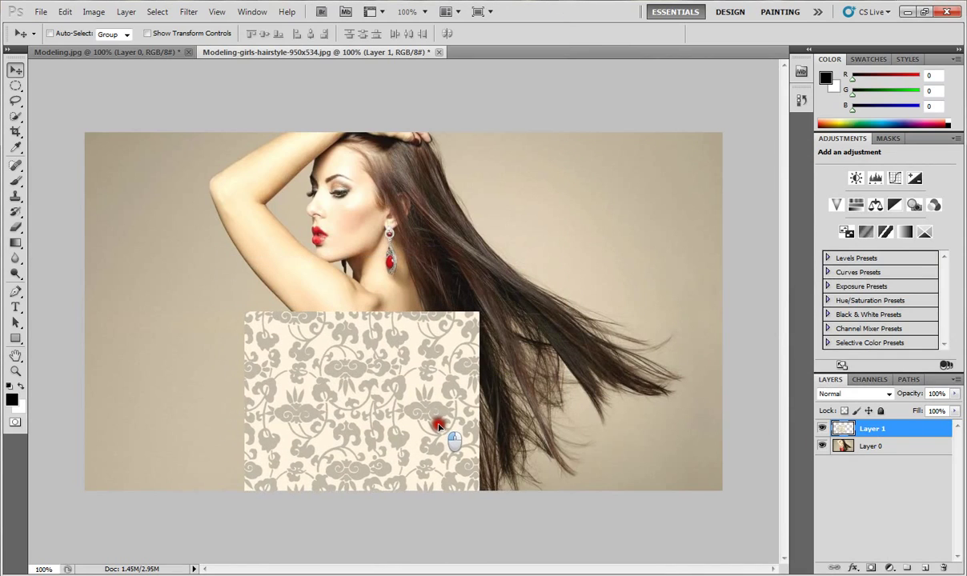
{"action": "left_click", "coordinate": [822, 430]}
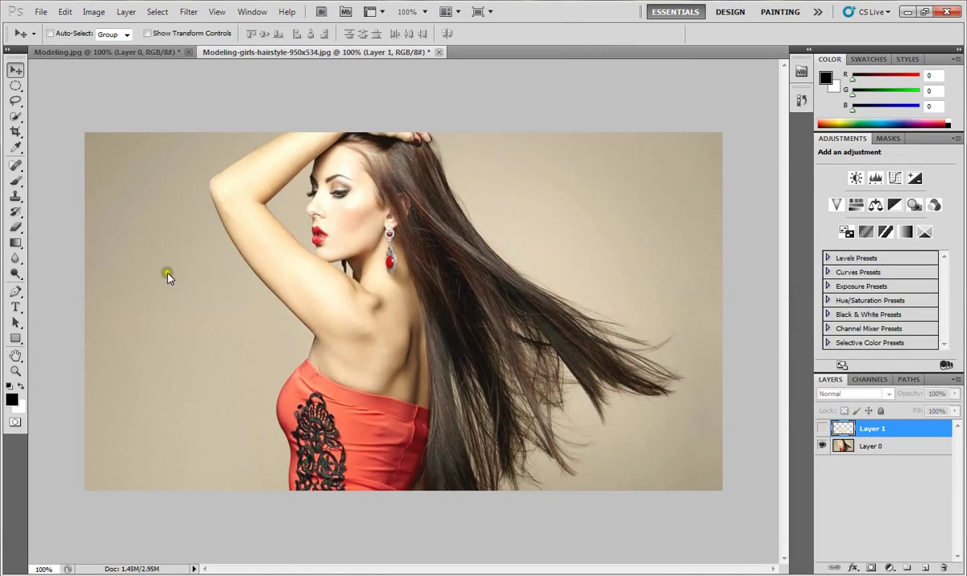
Place Pen tool anchors along the dress's top edge from the hair toward its left side
{"action": "left_click", "coordinate": [19, 293]}
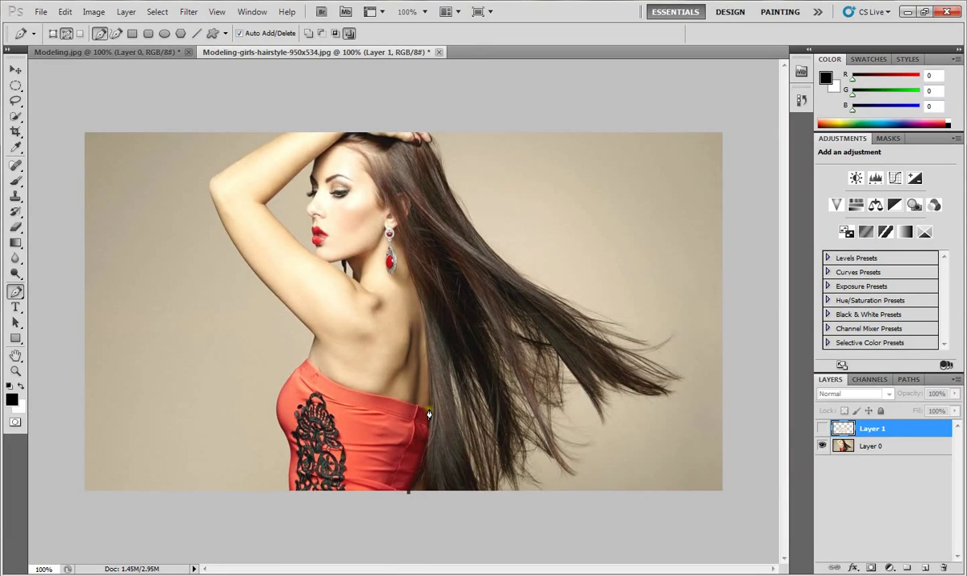
{"action": "left_click_drag", "start_coordinate": [429, 414], "coordinate": [417, 381]}
{"action": "left_click", "coordinate": [430, 414], "text": "alt"}
{"action": "left_click", "coordinate": [397, 404]}
{"action": "left_click", "coordinate": [353, 393]}
{"action": "left_click", "coordinate": [320, 377]}
{"action": "left_click", "coordinate": [308, 361]}
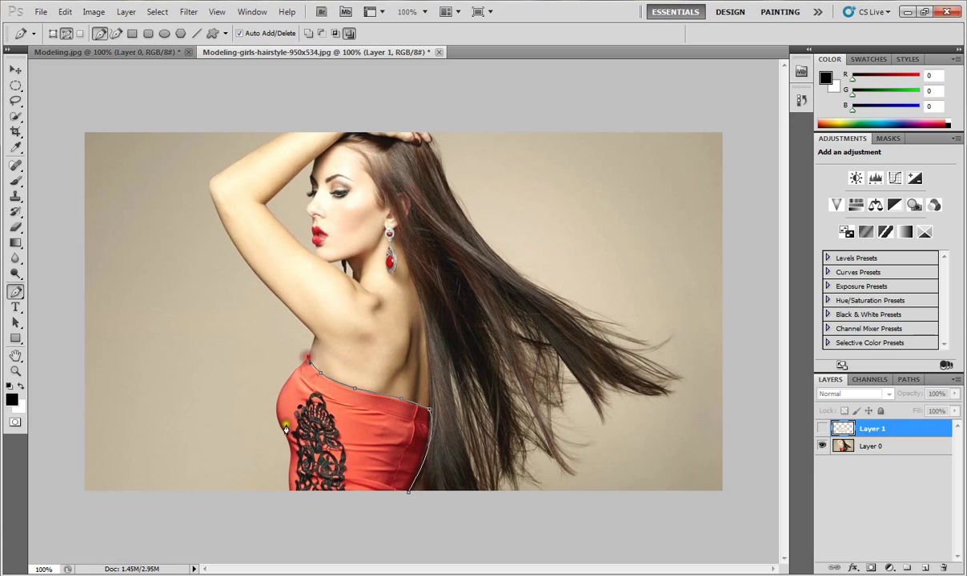
Continue the path down the dress's left side and below its bottom, closing the outline
{"action": "left_click_drag", "start_coordinate": [282, 436], "coordinate": [313, 471]}
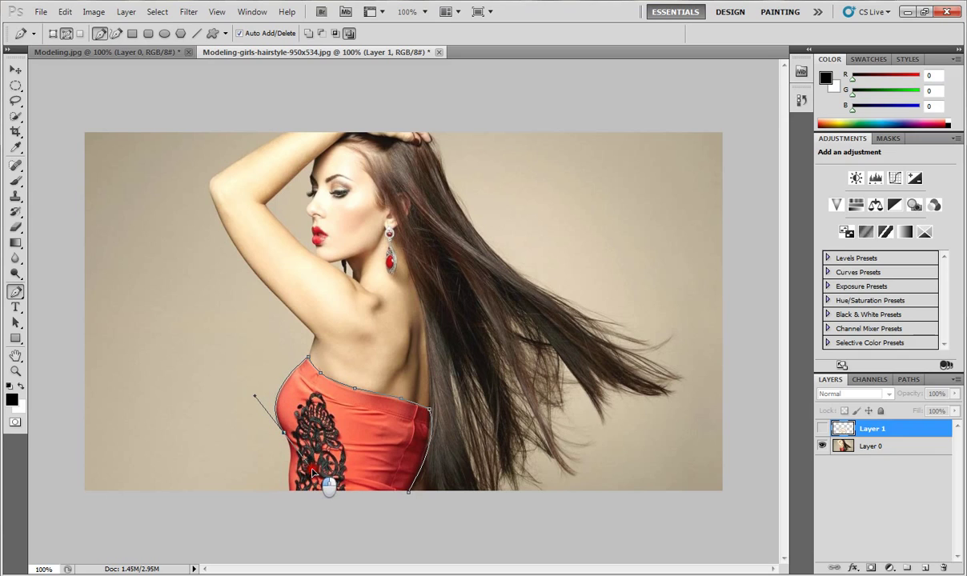
{"action": "left_click", "coordinate": [283, 433], "text": "alt"}
{"action": "left_click", "coordinate": [285, 472]}
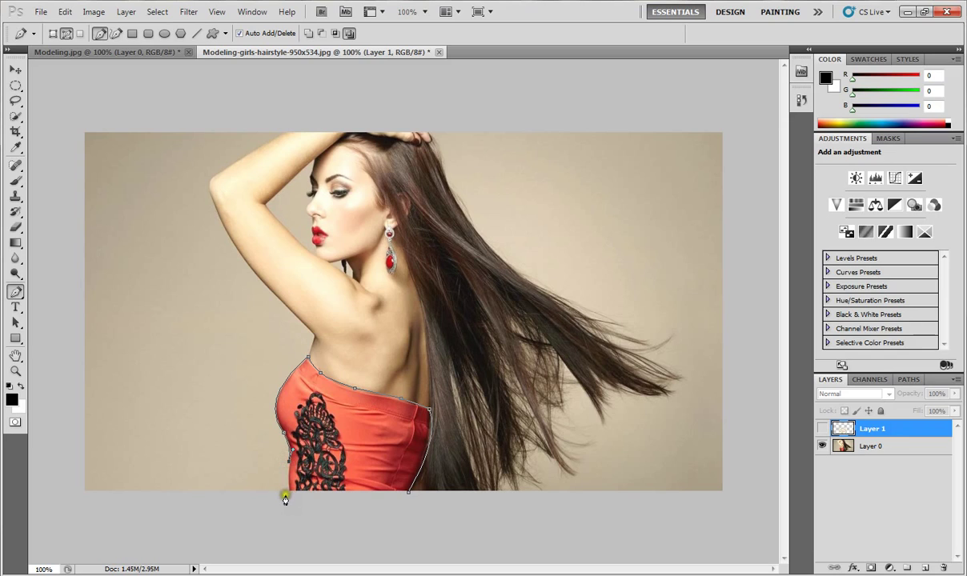
{"action": "left_click_drag", "start_coordinate": [288, 494], "coordinate": [293, 498]}
{"action": "left_click", "coordinate": [334, 501]}
{"action": "left_click", "coordinate": [375, 500]}
{"action": "left_click", "coordinate": [407, 498]}
{"action": "left_click", "coordinate": [425, 512]}
Convert the dress path to a selection with 0-pixel feather and make Layer 1 visible
{"action": "right_click", "coordinate": [302, 366]}
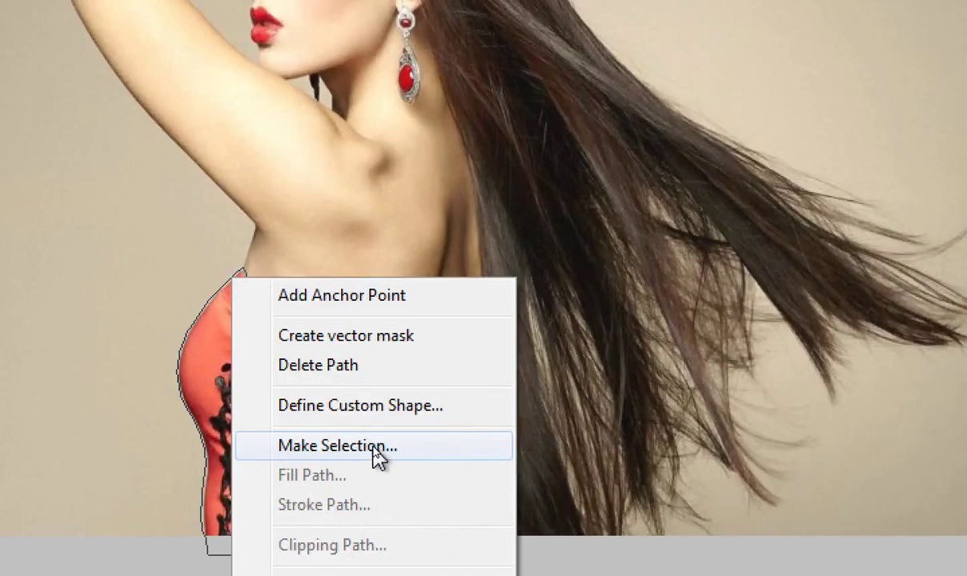
{"action": "left_click", "coordinate": [374, 453]}
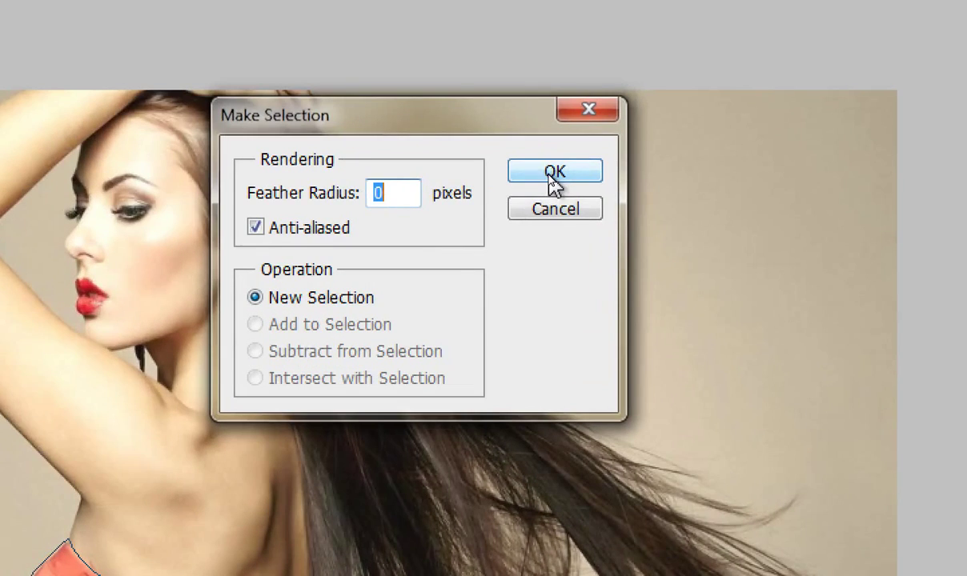
{"action": "left_click", "coordinate": [549, 175]}
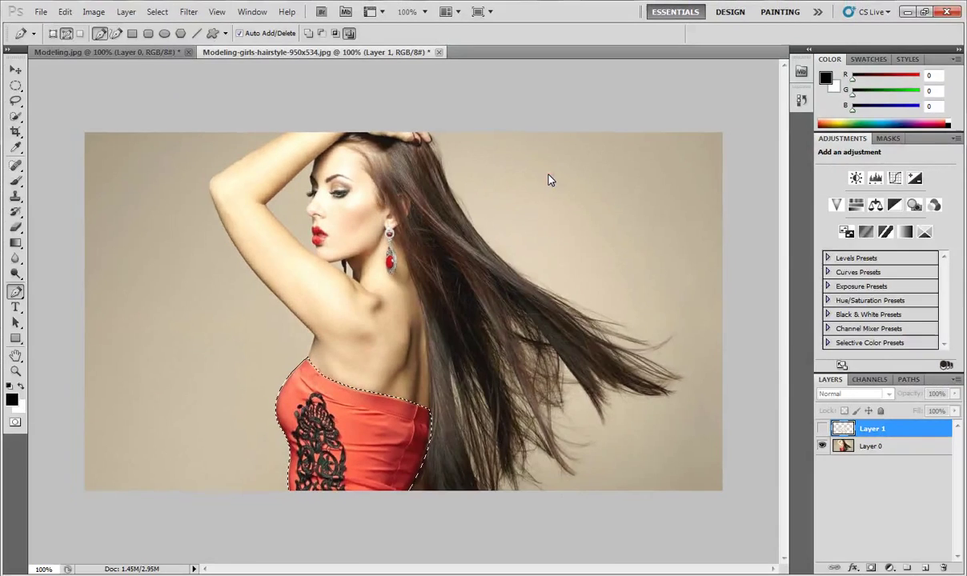
{"action": "left_click", "coordinate": [822, 428]}
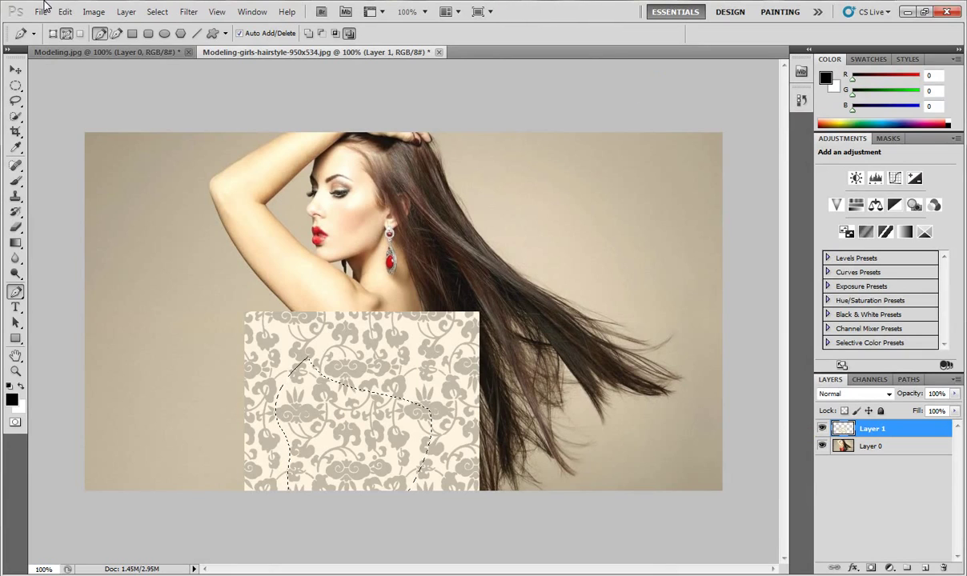
Invert the dress selection and erase the floral pattern around the shoulders and below the dress
{"action": "left_click", "coordinate": [157, 11]}
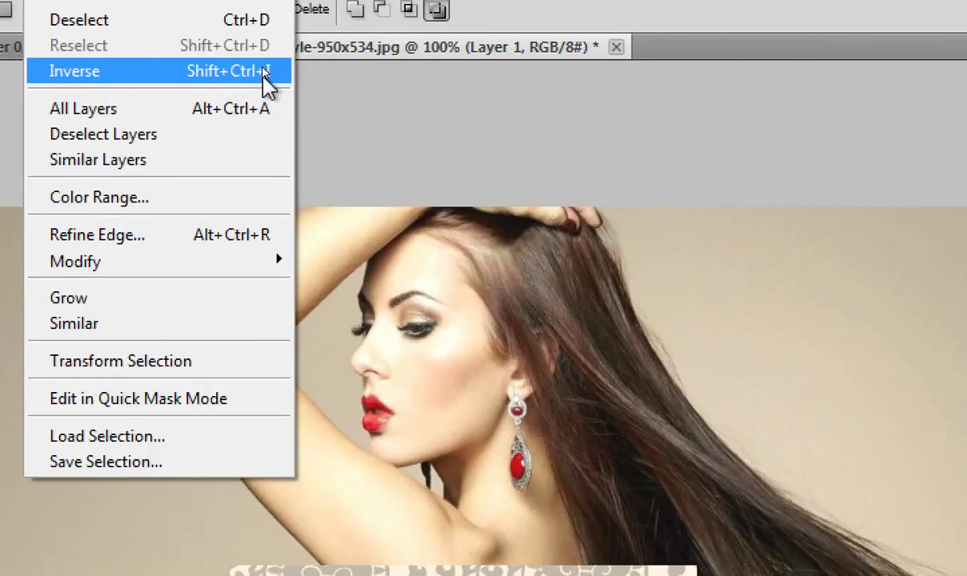
{"action": "left_click", "coordinate": [262, 66]}
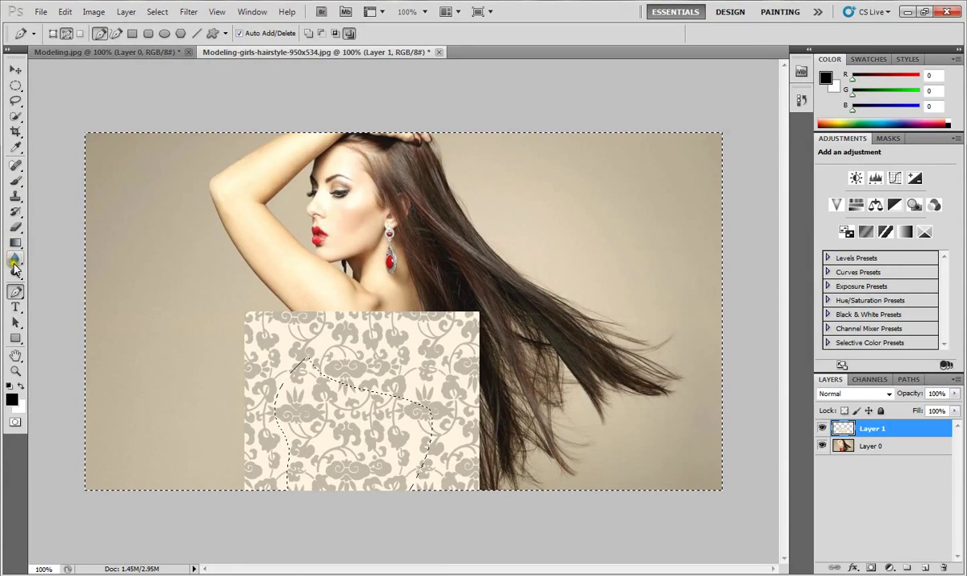
{"action": "left_click", "coordinate": [16, 228]}
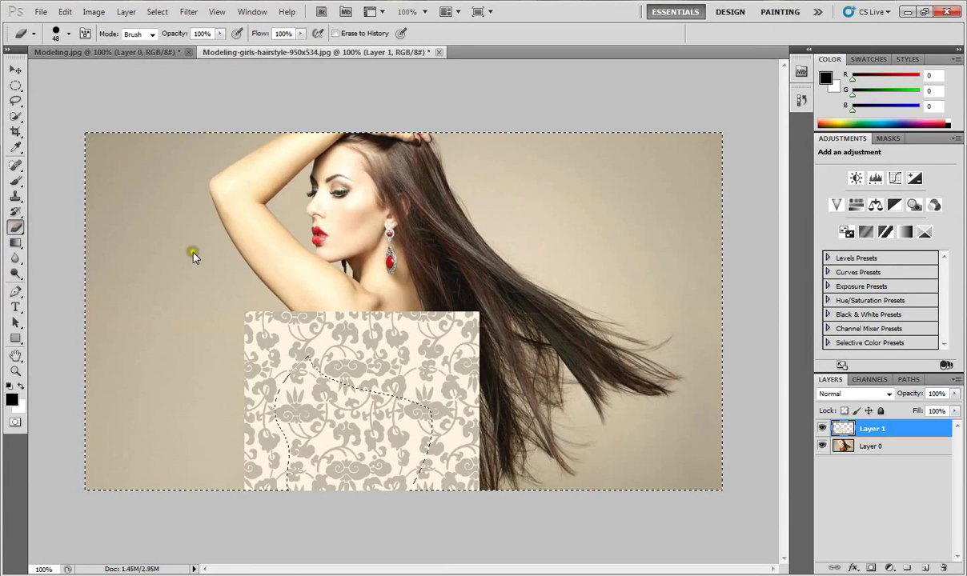
{"action": "left_click", "coordinate": [70, 37]}
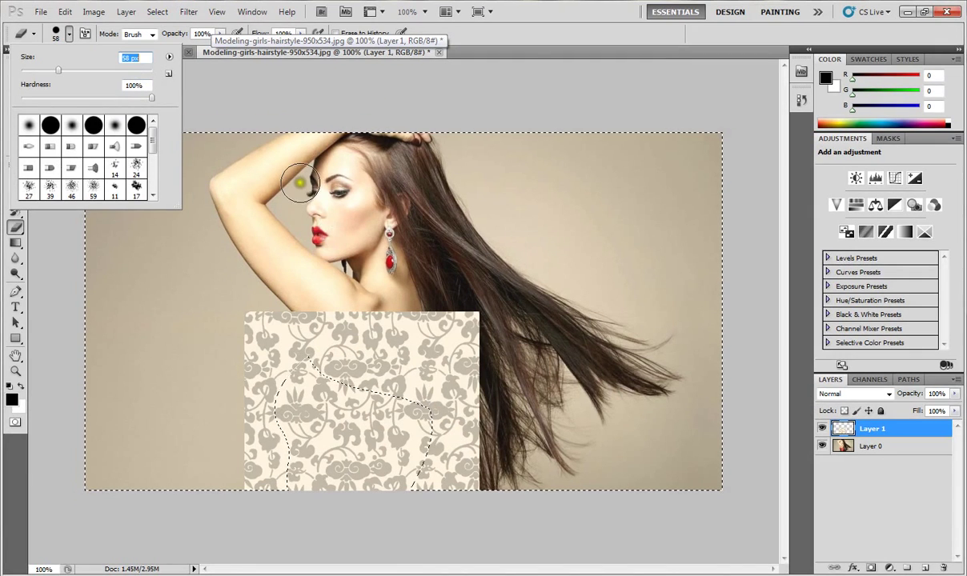
{"action": "left_click", "coordinate": [285, 175]}
{"action": "left_click_drag", "start_coordinate": [579, 239], "coordinate": [245, 453]}
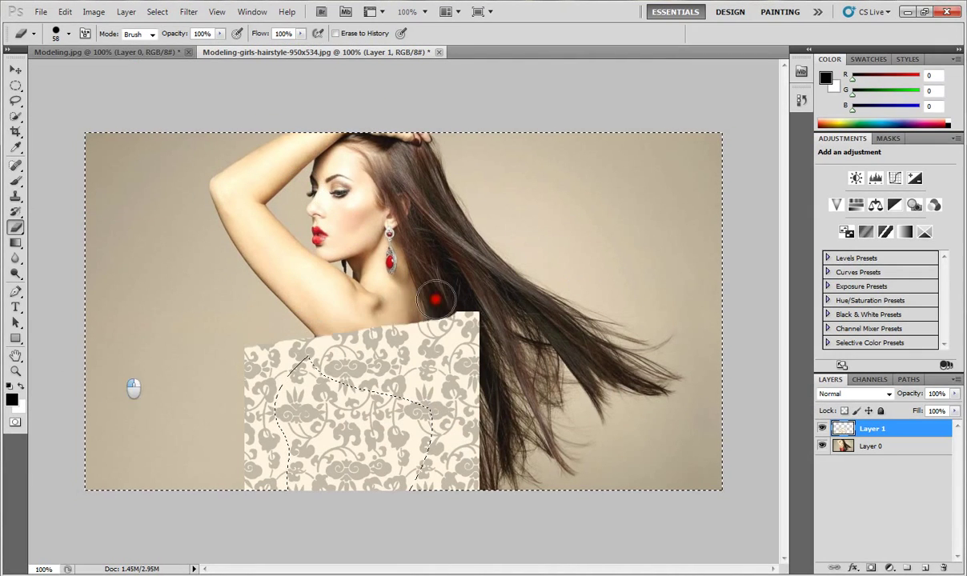
{"action": "mouse_move", "coordinate": [501, 478]}
{"action": "left_mouse_down"}
{"action": "mouse_move", "coordinate": [471, 503]}
{"action": "mouse_move", "coordinate": [304, 511]}
{"action": "left_mouse_up"}
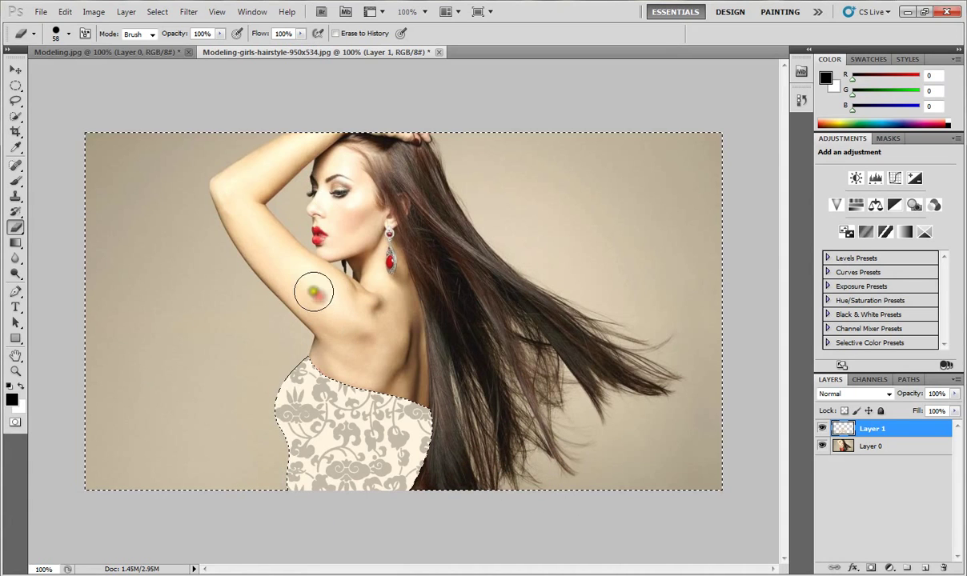
Clear the selection and switch to the Move tool
{"action": "left_click", "coordinate": [153, 12]}
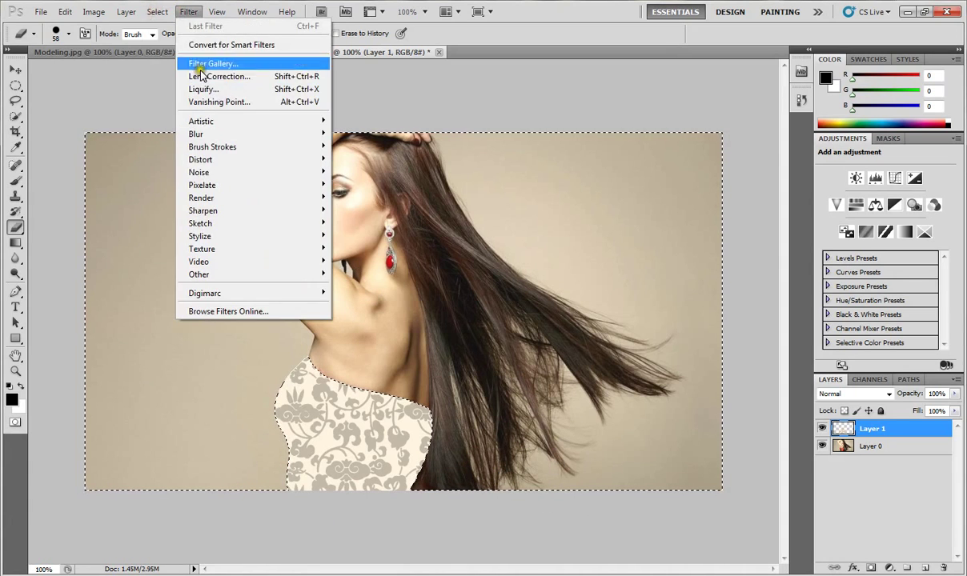
{"action": "left_click", "coordinate": [157, 11]}
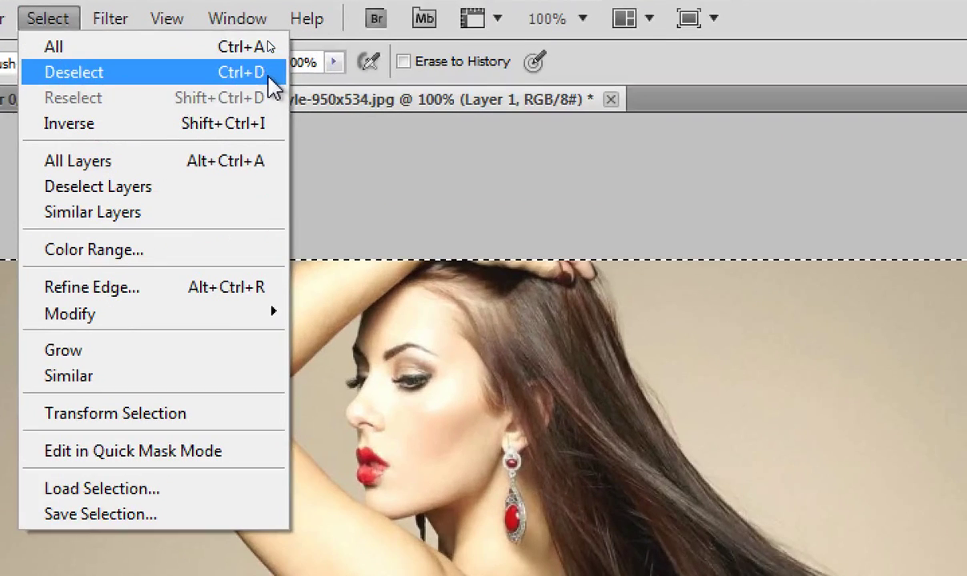
{"action": "left_click", "coordinate": [272, 73]}
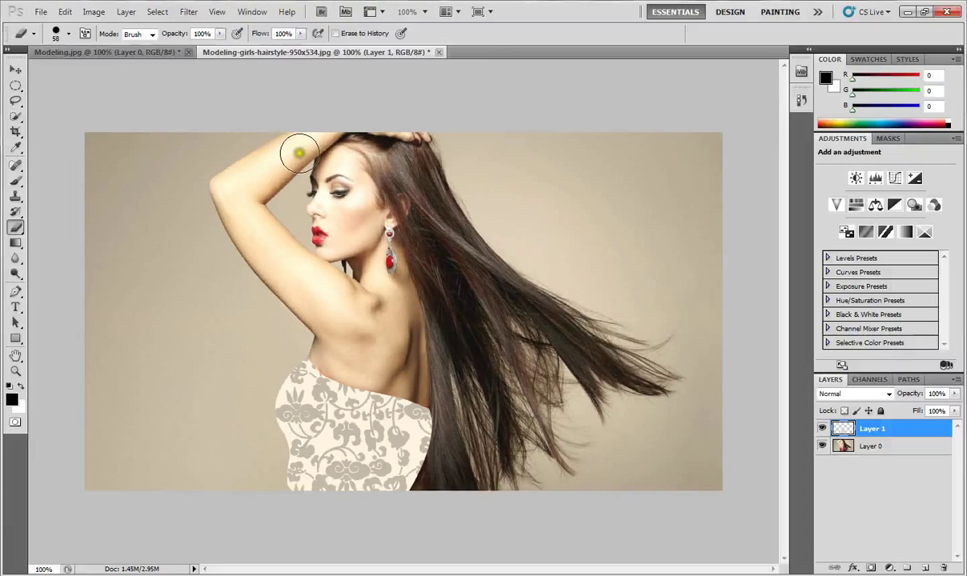
{"action": "left_click", "coordinate": [16, 69]}
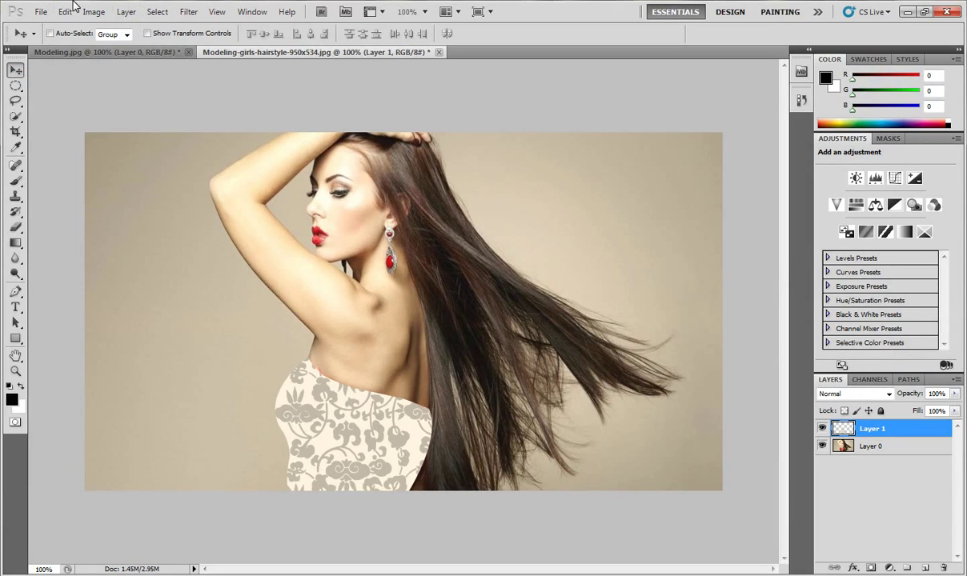
Add an Inner Shadow to Layer 1 with its angle set to -93°
{"action": "left_click", "coordinate": [69, 12]}
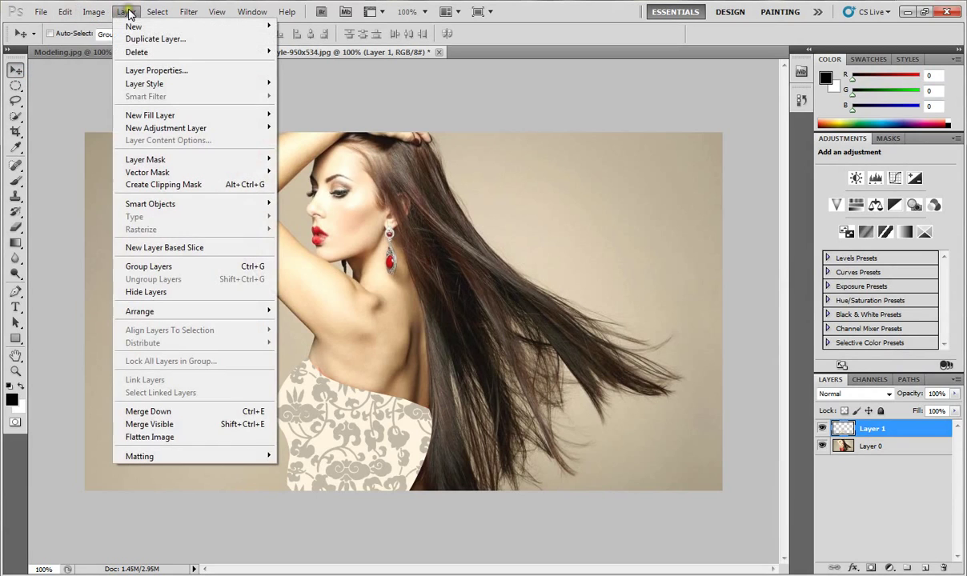
{"action": "mouse_move", "coordinate": [144, 83]}
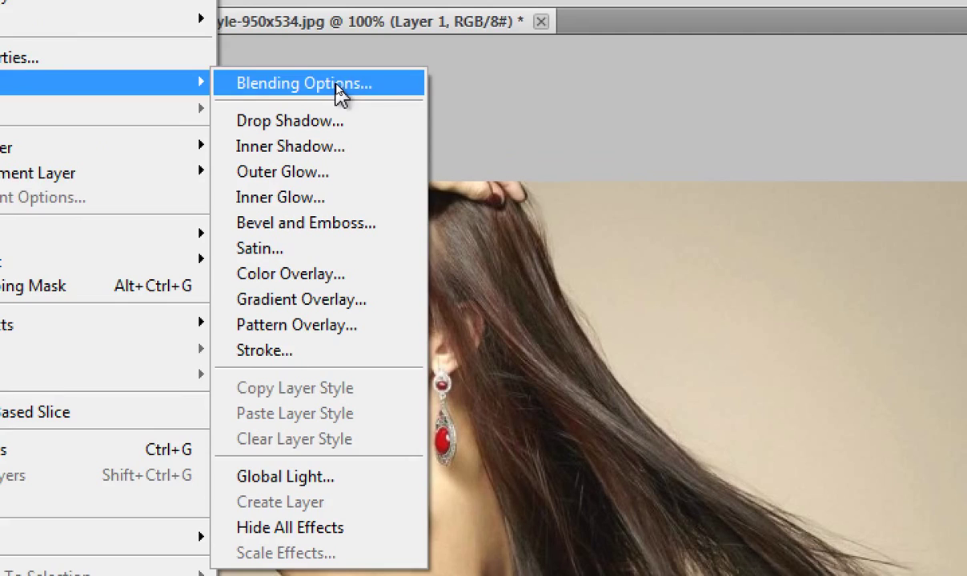
{"action": "left_click", "coordinate": [336, 84]}
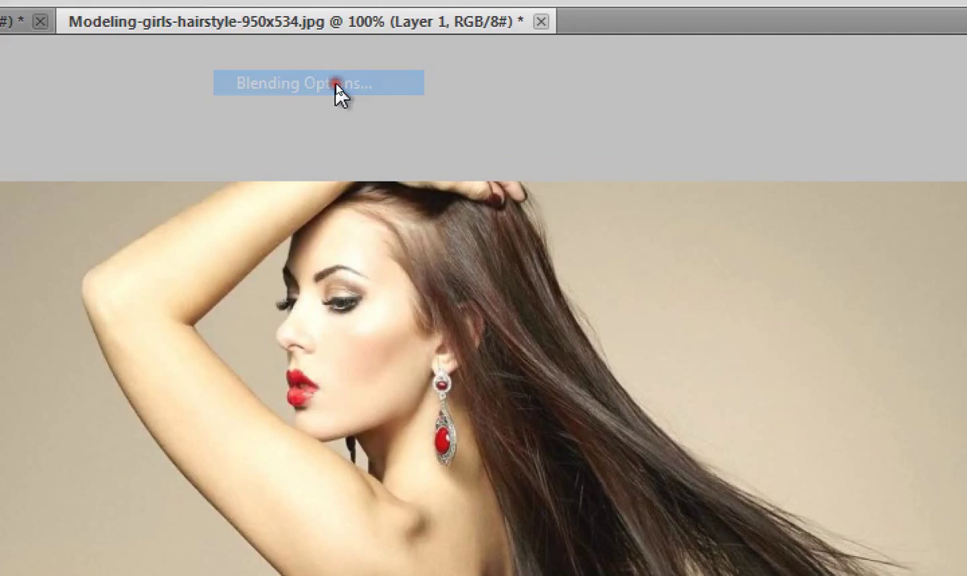
{"action": "left_click", "coordinate": [666, 245]}
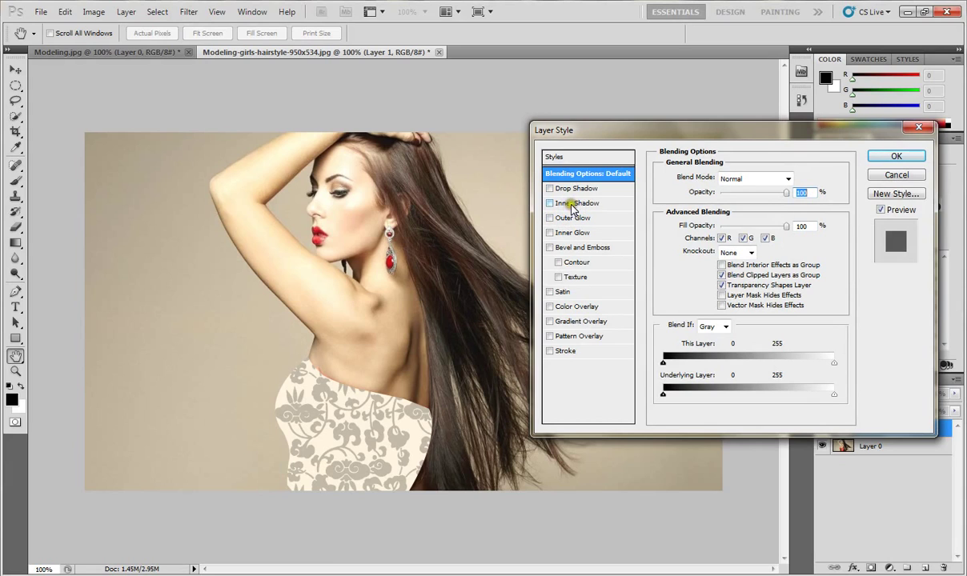
{"action": "left_click", "coordinate": [573, 205]}
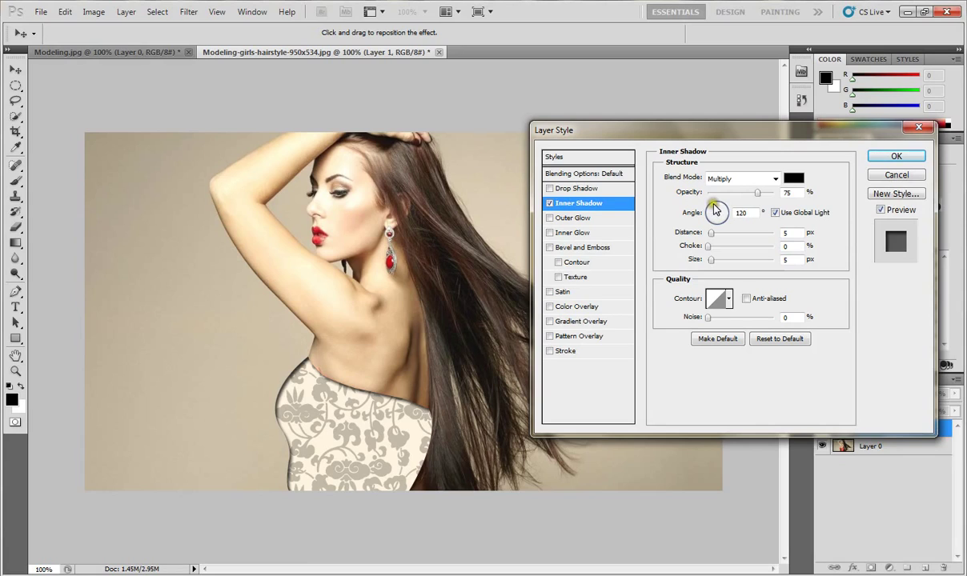
{"action": "left_click_drag", "start_coordinate": [715, 209], "coordinate": [713, 230]}
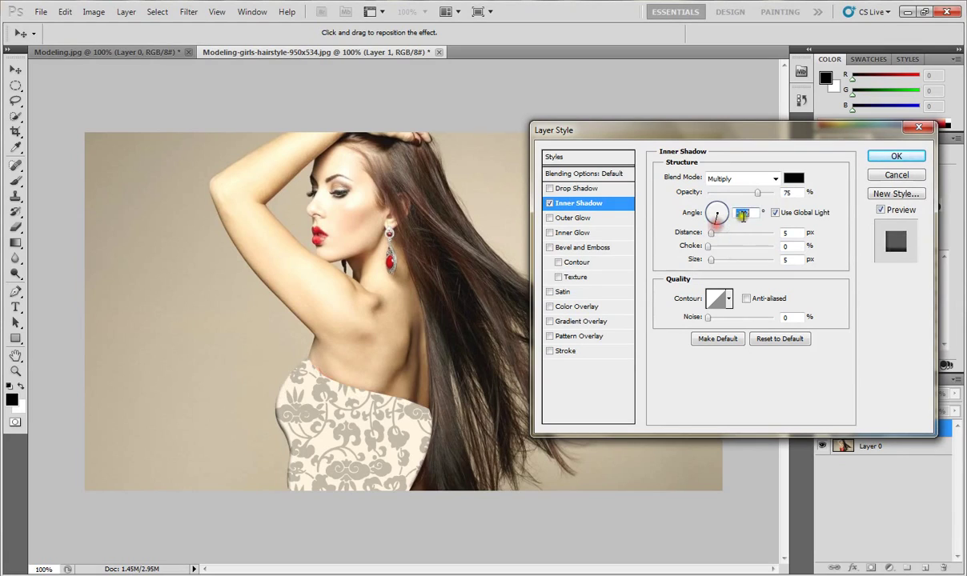
{"action": "double_click", "coordinate": [743, 213]}
{"action": "type", "text": "-93"}
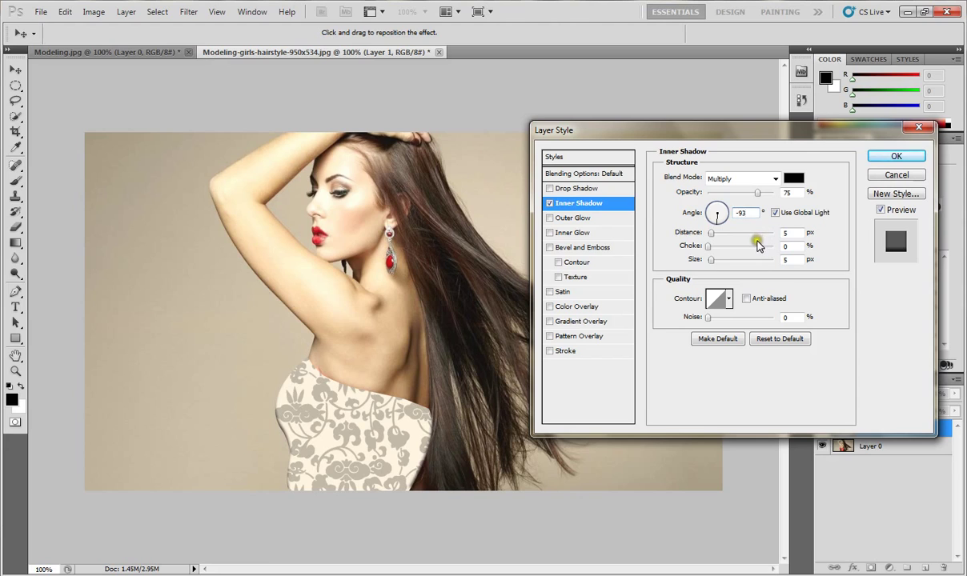
Add an Inner Glow, briefly test Drop Shadow and Outer Glow, then apply the styles
{"action": "left_click", "coordinate": [572, 232]}
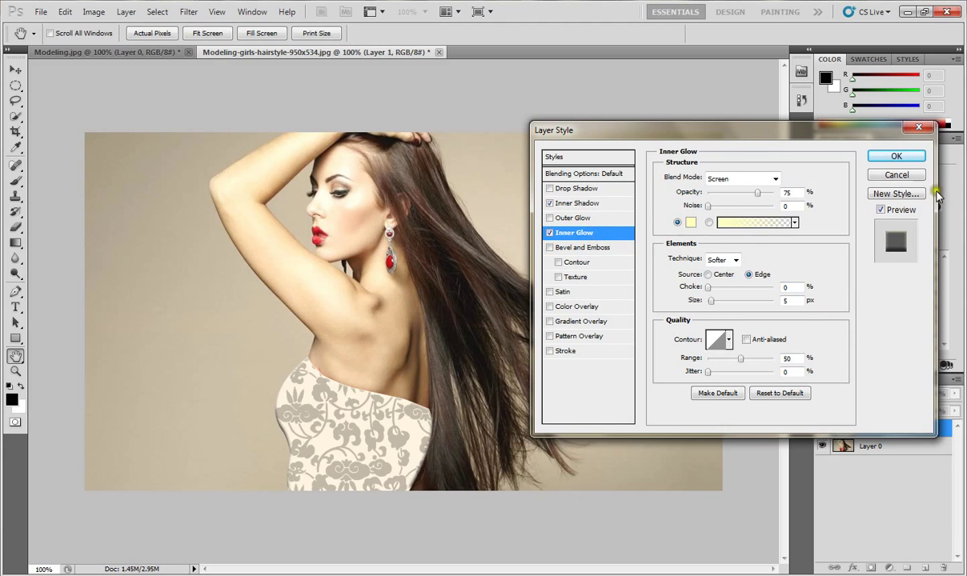
{"action": "left_click", "coordinate": [587, 190]}
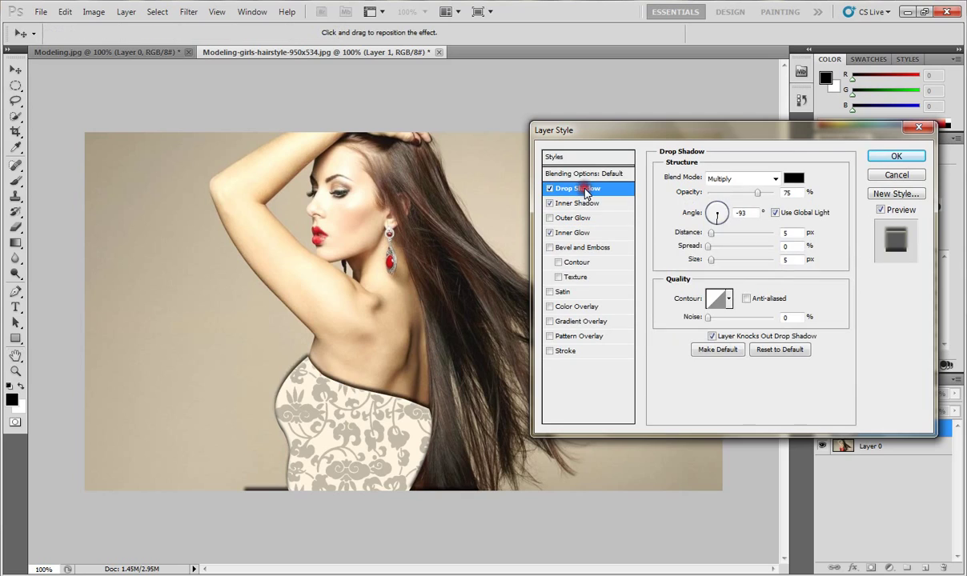
{"action": "left_click", "coordinate": [572, 191]}
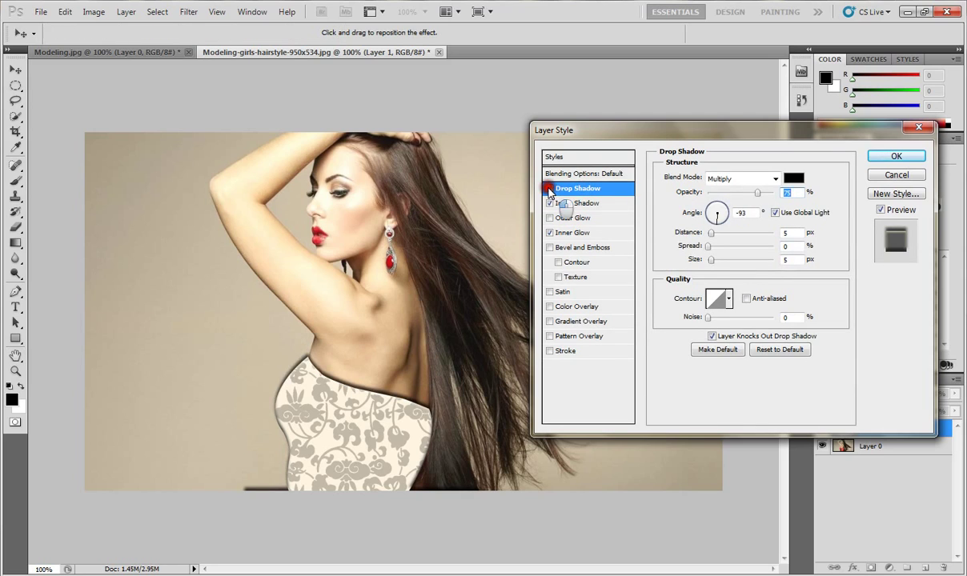
{"action": "left_click", "coordinate": [550, 189]}
{"action": "left_click", "coordinate": [573, 219]}
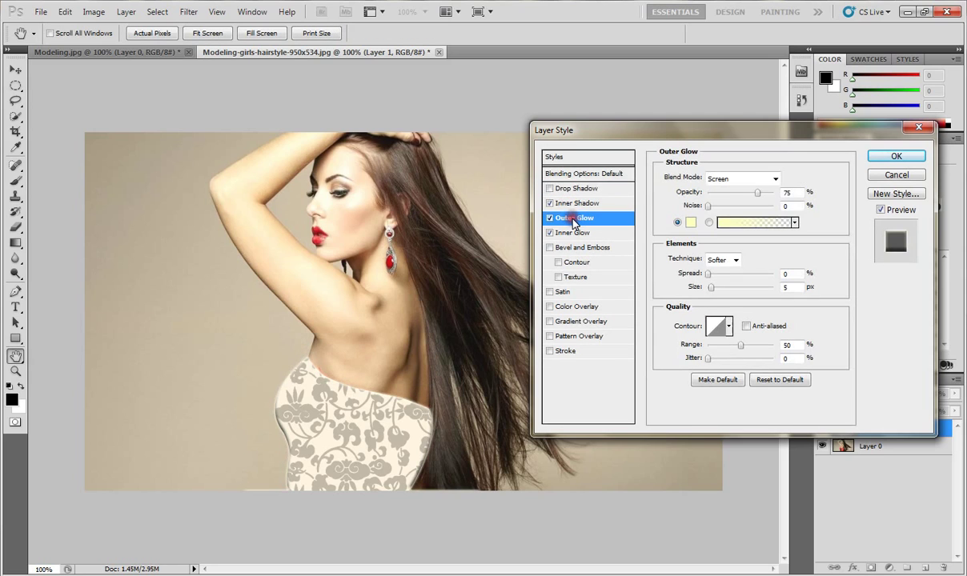
{"action": "left_click", "coordinate": [549, 217]}
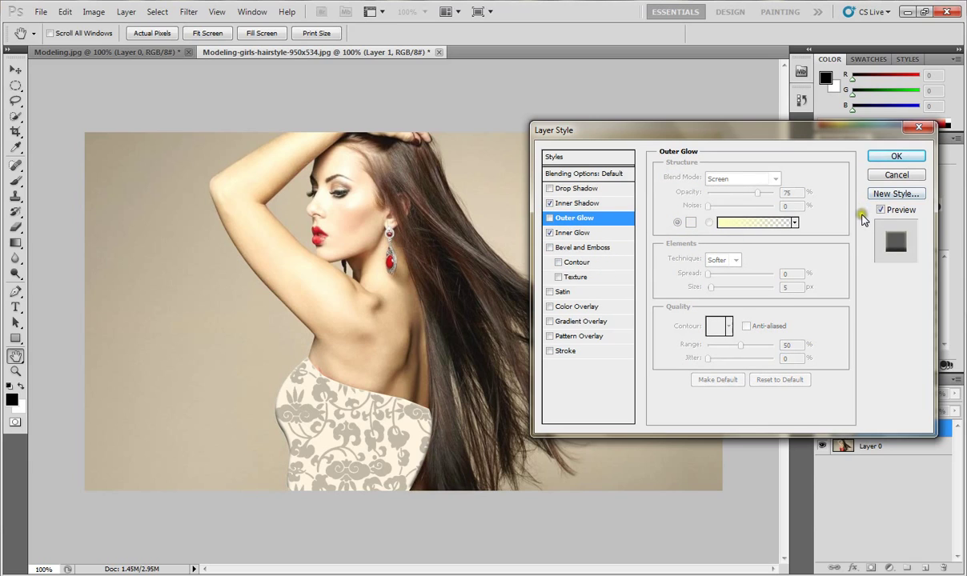
{"action": "left_click", "coordinate": [585, 205]}
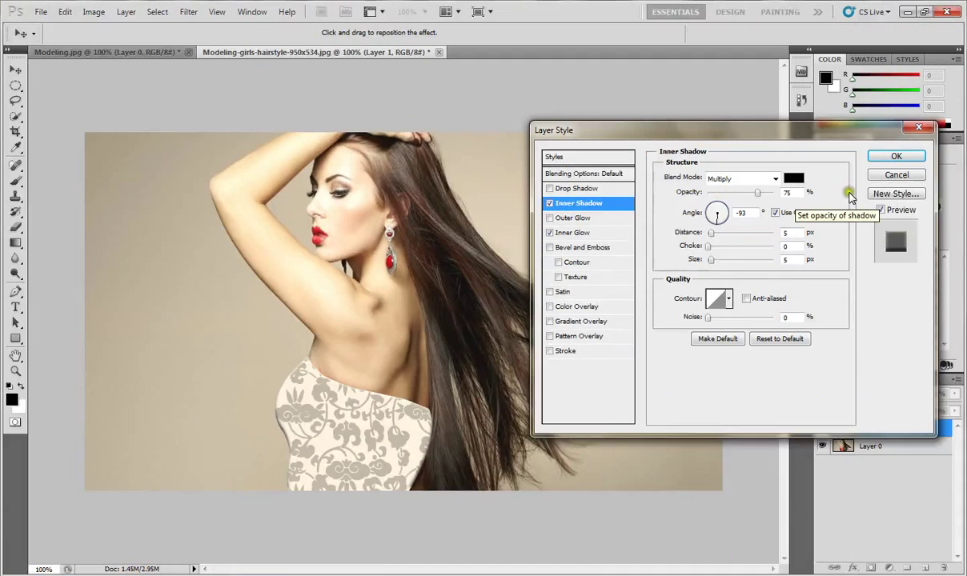
{"action": "left_click", "coordinate": [879, 157]}
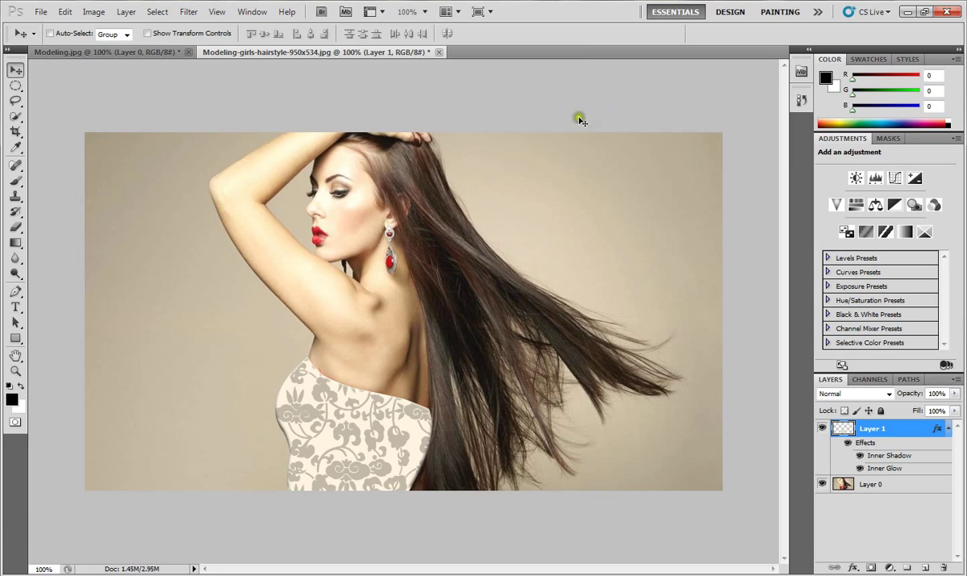
Colorize the dress in Hue/Saturation, settling on Hue 247 and Saturation 25 for lavender
{"action": "left_click", "coordinate": [126, 11]}
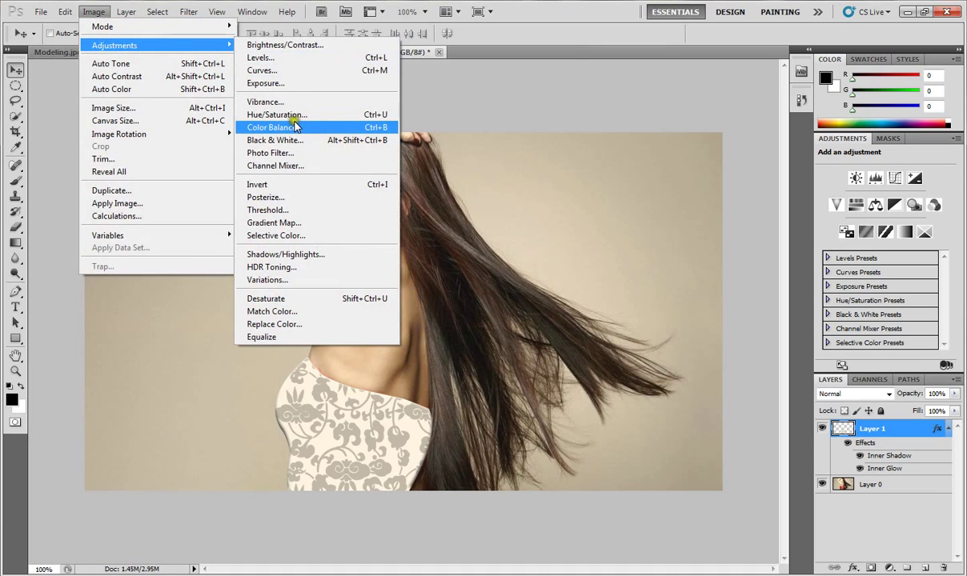
{"action": "mouse_move", "coordinate": [115, 45]}
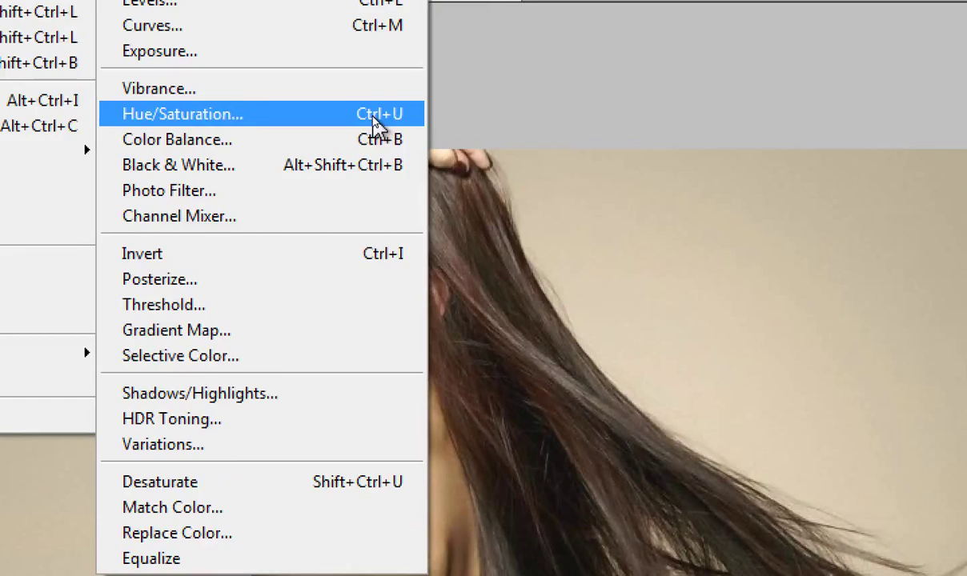
{"action": "left_click", "coordinate": [375, 122]}
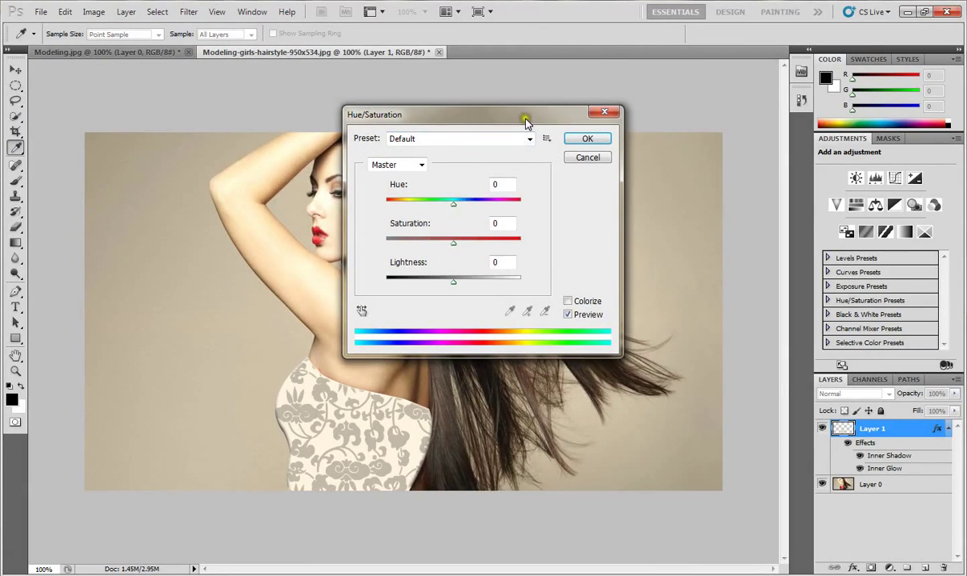
{"action": "left_click_drag", "start_coordinate": [526, 121], "coordinate": [715, 139]}
{"action": "left_click", "coordinate": [757, 318]}
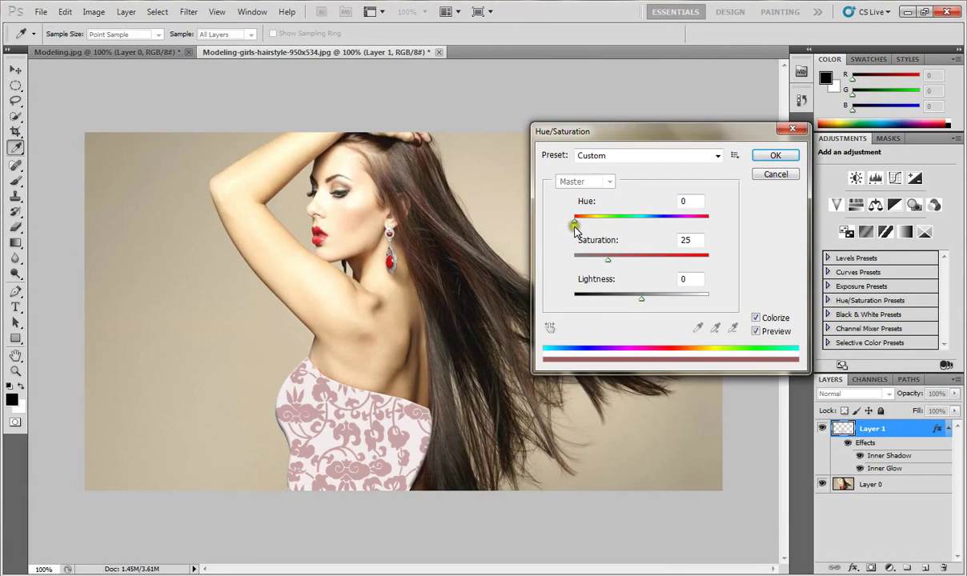
{"action": "left_click_drag", "start_coordinate": [574, 225], "coordinate": [668, 227]}
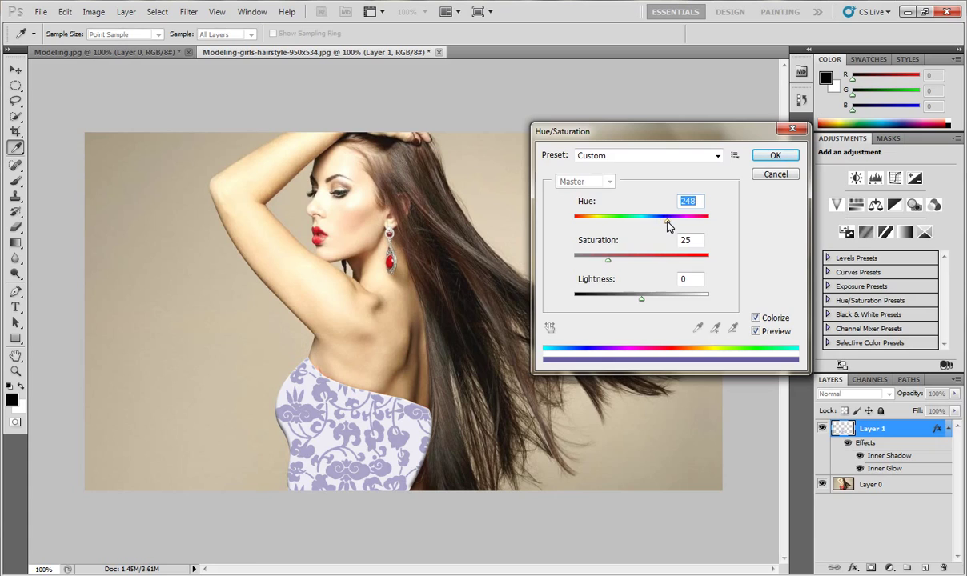
{"action": "left_click_drag", "start_coordinate": [668, 227], "coordinate": [673, 225]}
{"action": "mouse_move", "coordinate": [671, 221]}
{"action": "left_mouse_down"}
{"action": "mouse_move", "coordinate": [713, 227]}
{"action": "mouse_move", "coordinate": [668, 227]}
{"action": "left_mouse_up"}
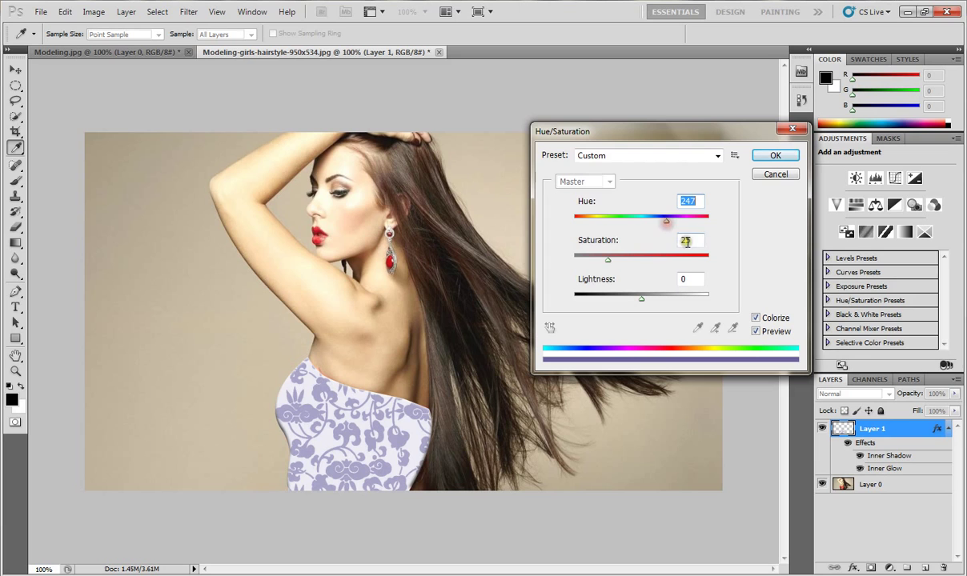
{"action": "left_click", "coordinate": [693, 200]}
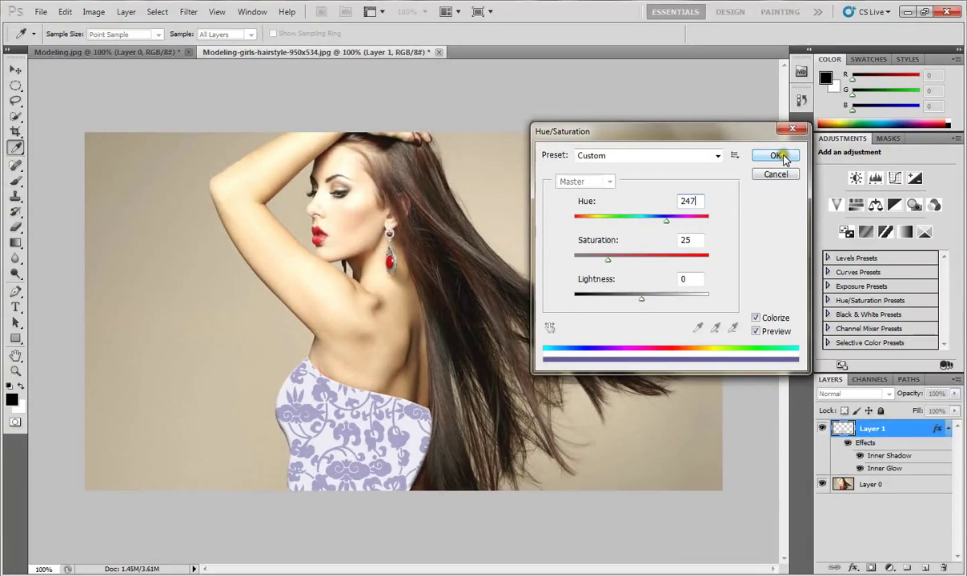
{"action": "left_click", "coordinate": [791, 157]}
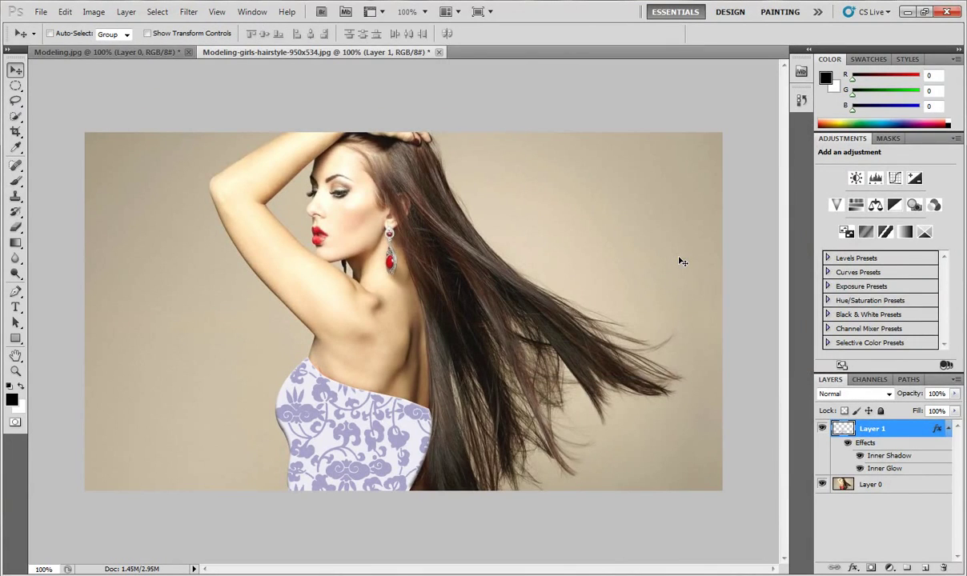